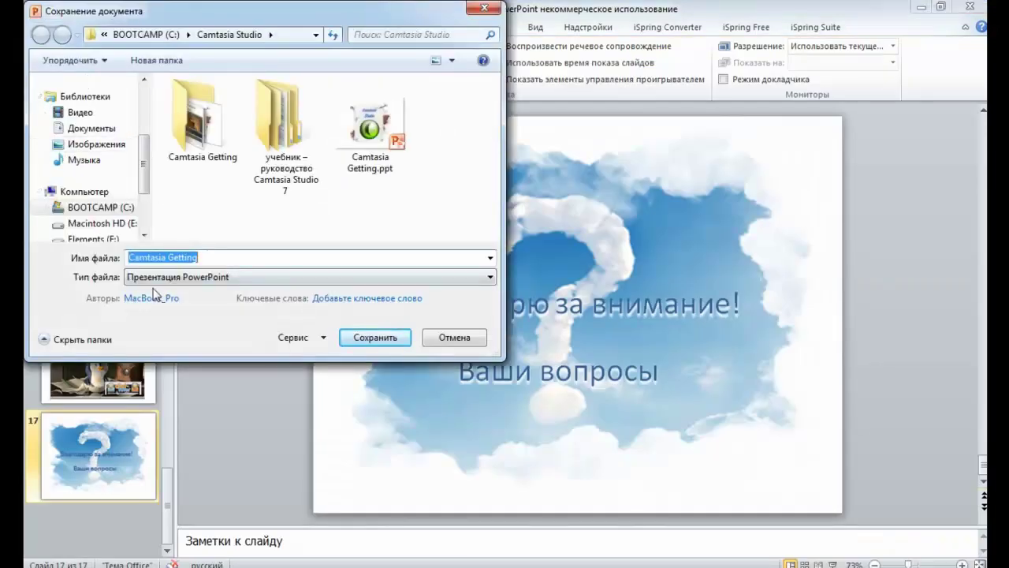
{"action": "left_click", "coordinate": [490, 278]}
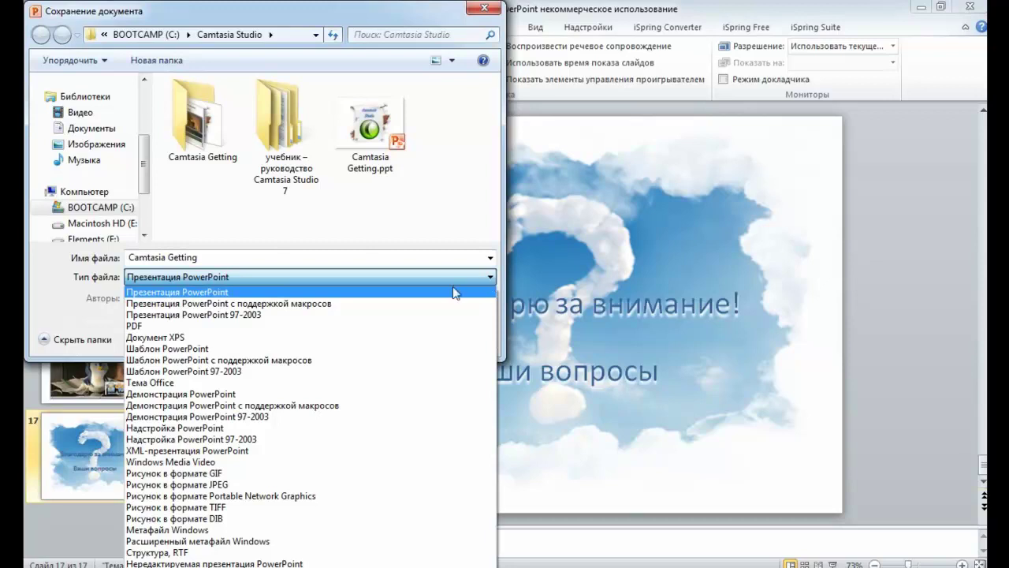
{"action": "left_click", "coordinate": [222, 484]}
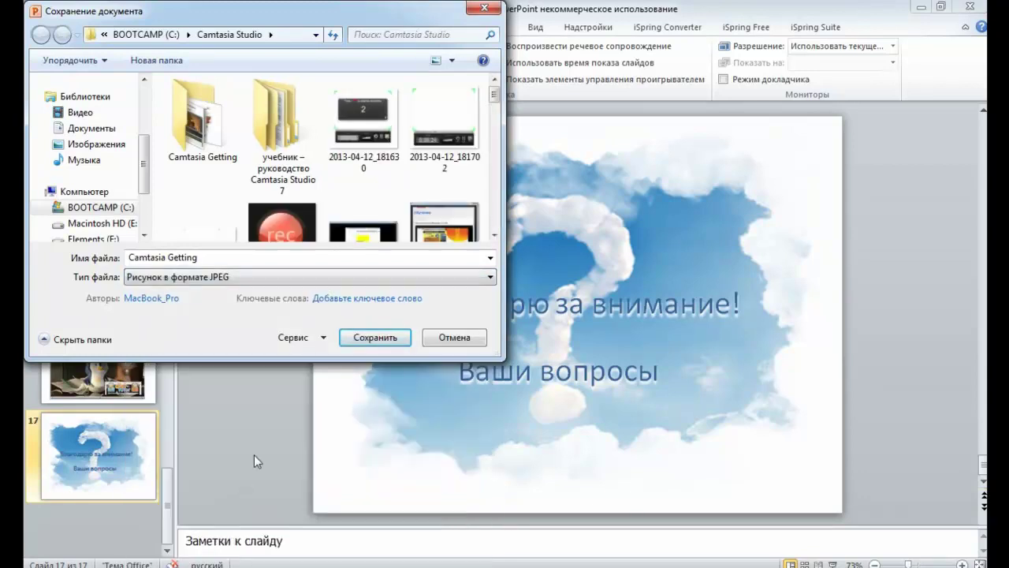
{"action": "left_click", "coordinate": [380, 338]}
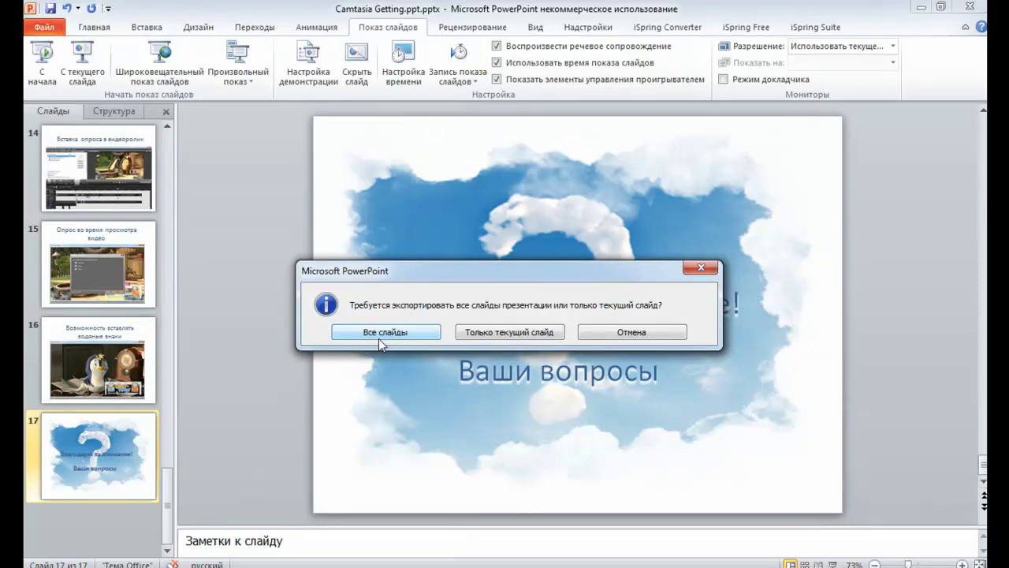
{"action": "left_click", "coordinate": [701, 271]}
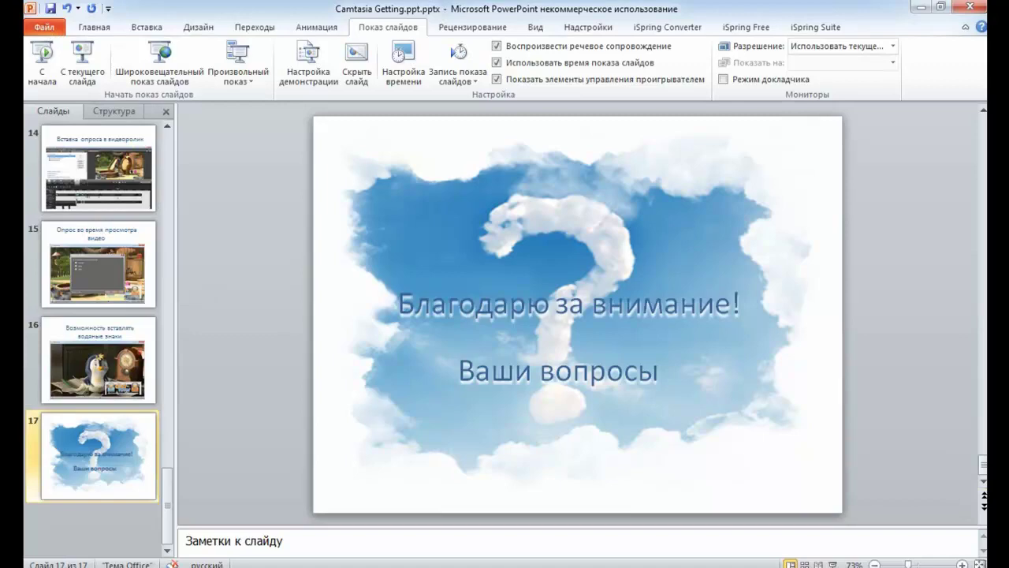
Step: Switch to Camtasia Studio and import all the slide images from the Camtasia Getting folder as media
{"action": "left_click", "coordinate": [652, 495]}
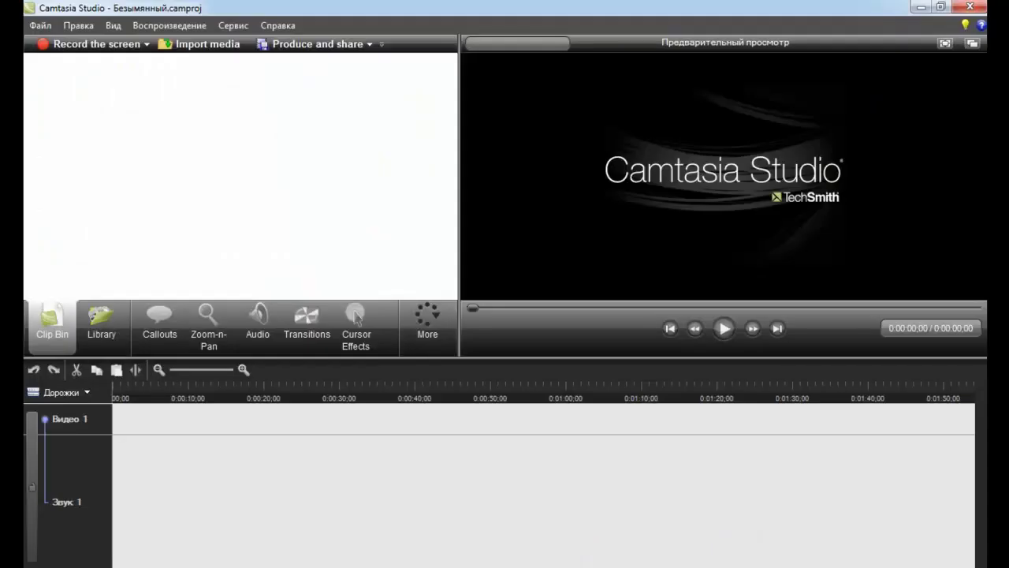
{"action": "left_click", "coordinate": [39, 26]}
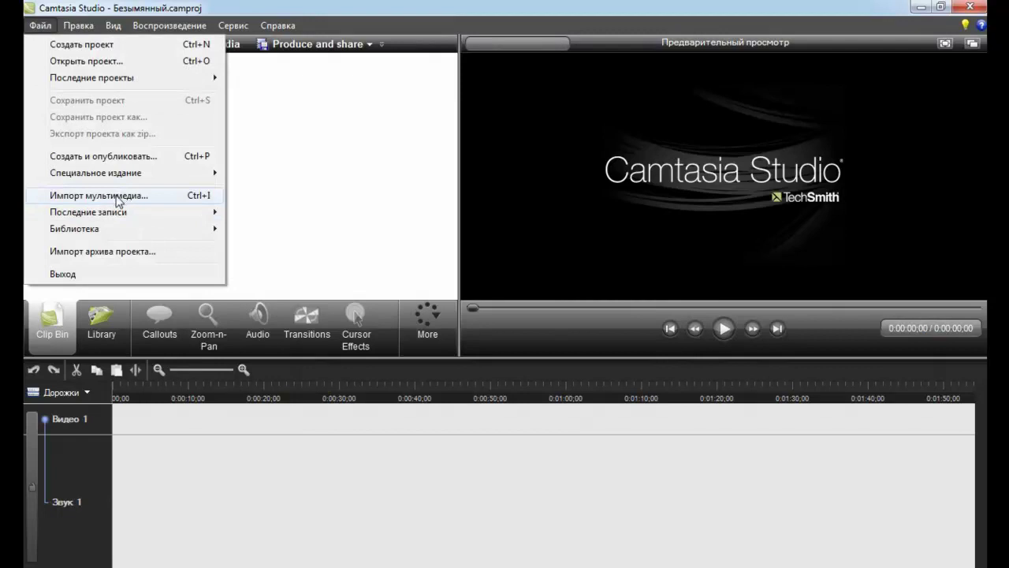
{"action": "left_click", "coordinate": [120, 197]}
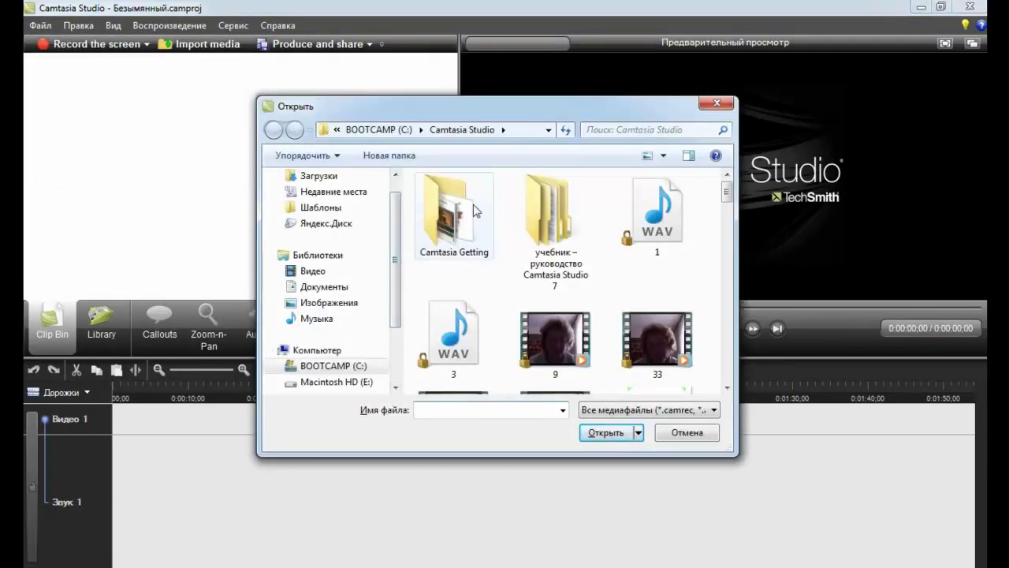
{"action": "mouse_move", "coordinate": [423, 263]}
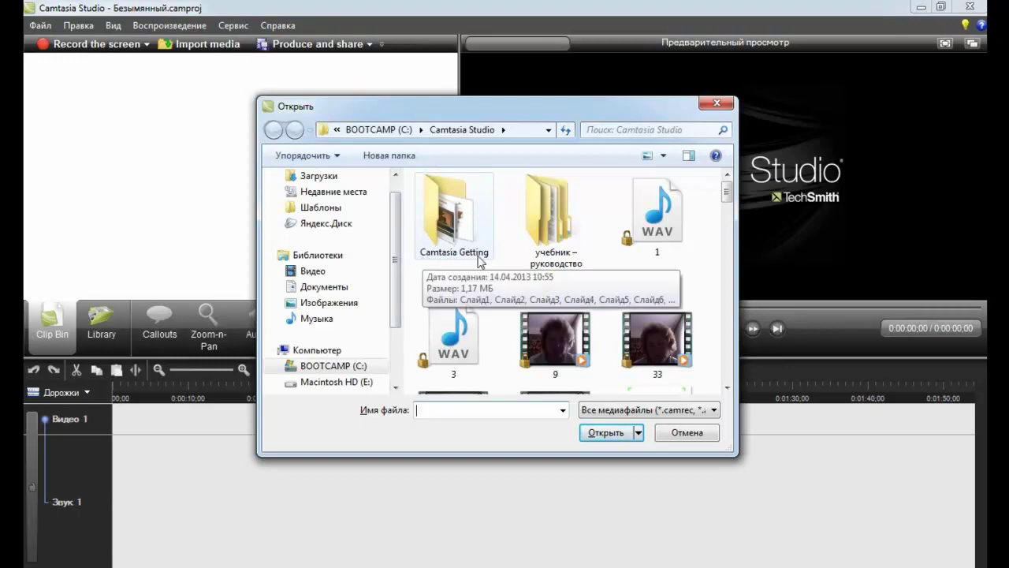
{"action": "double_click", "coordinate": [435, 220]}
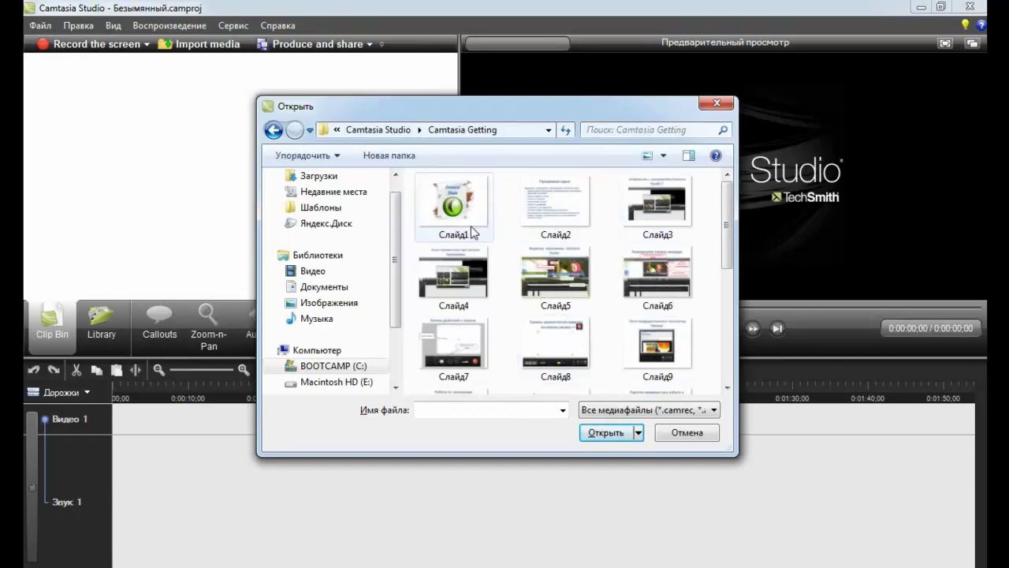
{"action": "left_click_drag", "start_coordinate": [726, 236], "coordinate": [726, 362]}
{"action": "scroll", "coordinate": [726, 362], "scroll_direction": "up", "scroll_amount": 2}
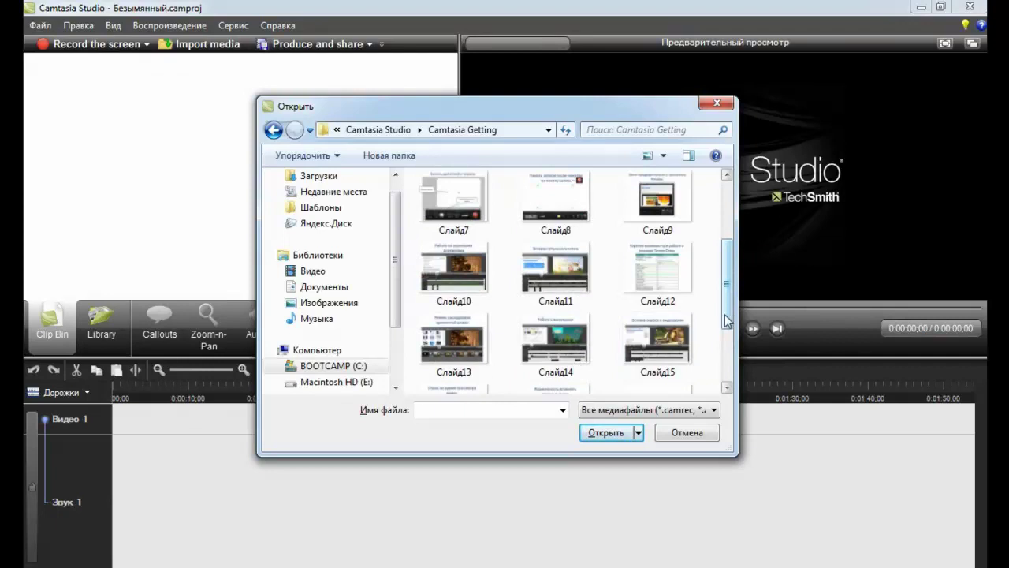
{"action": "scroll", "coordinate": [564, 315], "scroll_direction": "up", "scroll_amount": 4}
{"action": "left_click_drag", "start_coordinate": [409, 177], "coordinate": [714, 390]}
{"action": "left_click", "coordinate": [613, 435]}
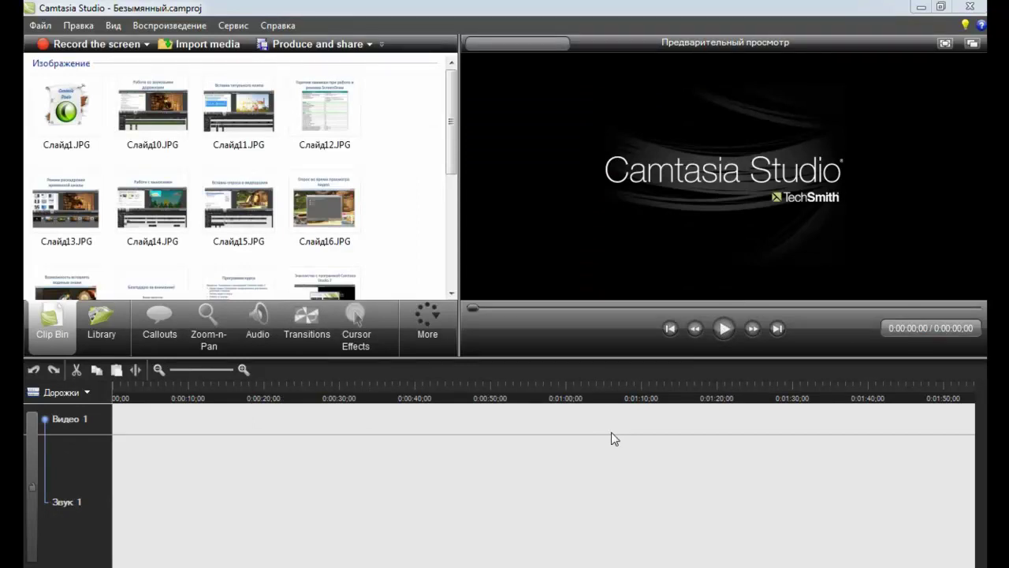
Step: Place all the imported slide images on the Видео 1 track, starting at the beginning of the timeline
{"action": "mouse_move", "coordinate": [450, 123]}
{"action": "left_mouse_down"}
{"action": "mouse_move", "coordinate": [451, 260]}
{"action": "mouse_move", "coordinate": [450, 135]}
{"action": "left_mouse_up"}
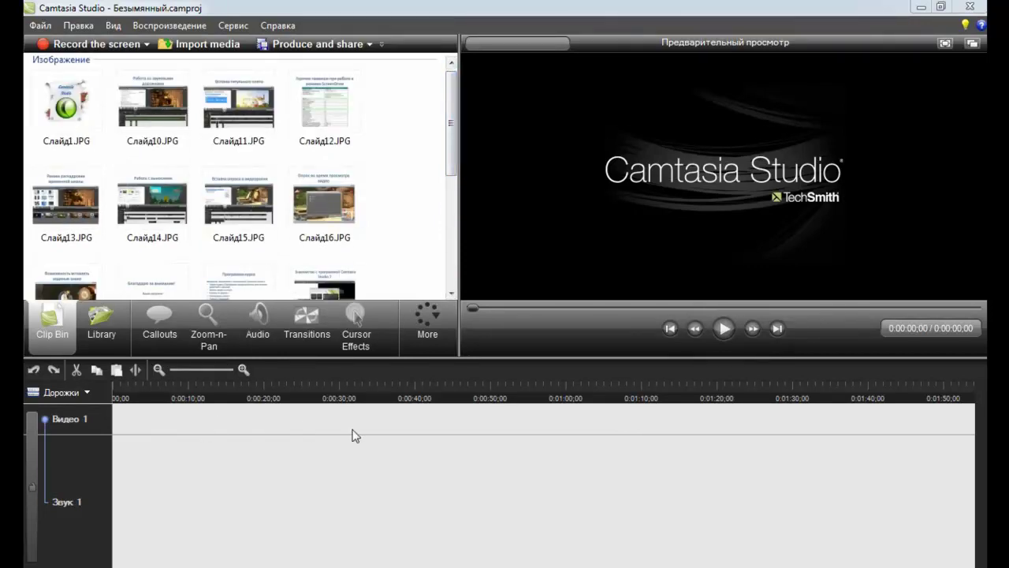
{"action": "scroll", "coordinate": [354, 435], "scroll_direction": "down", "scroll_amount": 3}
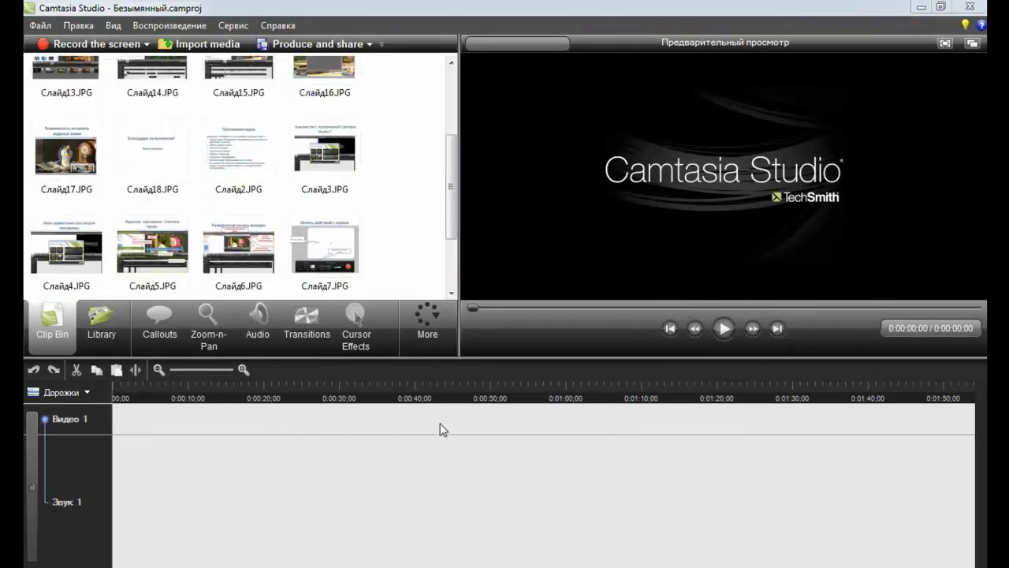
{"action": "scroll", "coordinate": [449, 210], "scroll_direction": "up", "scroll_amount": 3}
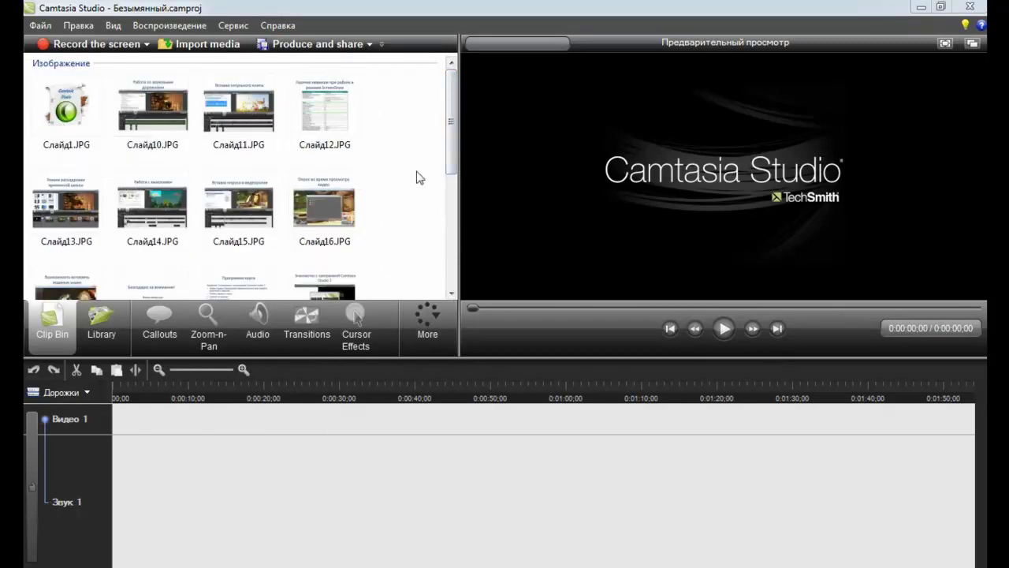
{"action": "mouse_move", "coordinate": [451, 119]}
{"action": "left_mouse_down"}
{"action": "mouse_move", "coordinate": [451, 225]}
{"action": "mouse_move", "coordinate": [442, 125]}
{"action": "left_mouse_up"}
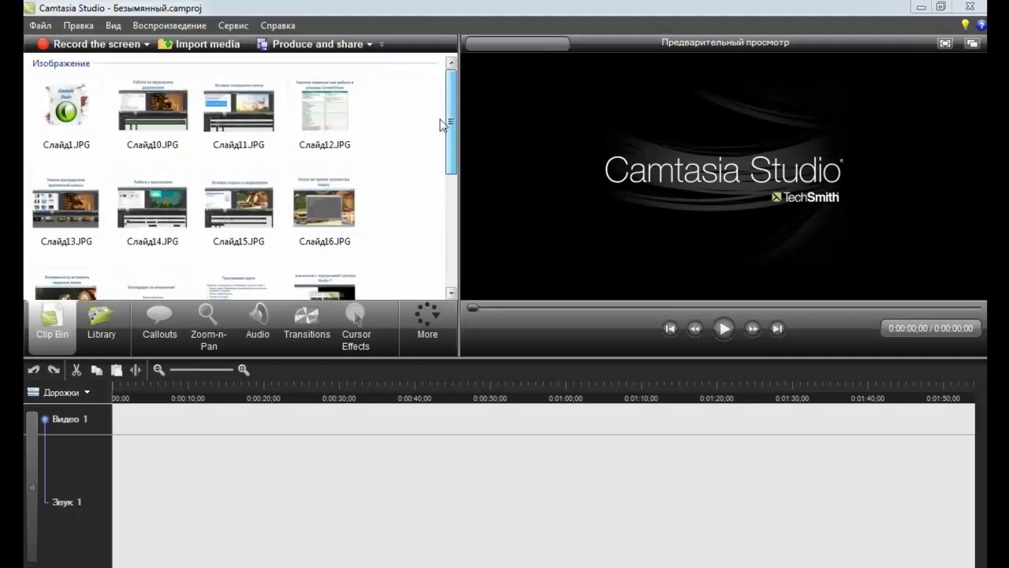
{"action": "key", "text": "ctrl+a"}
{"action": "left_click_drag", "start_coordinate": [31, 75], "coordinate": [141, 426]}
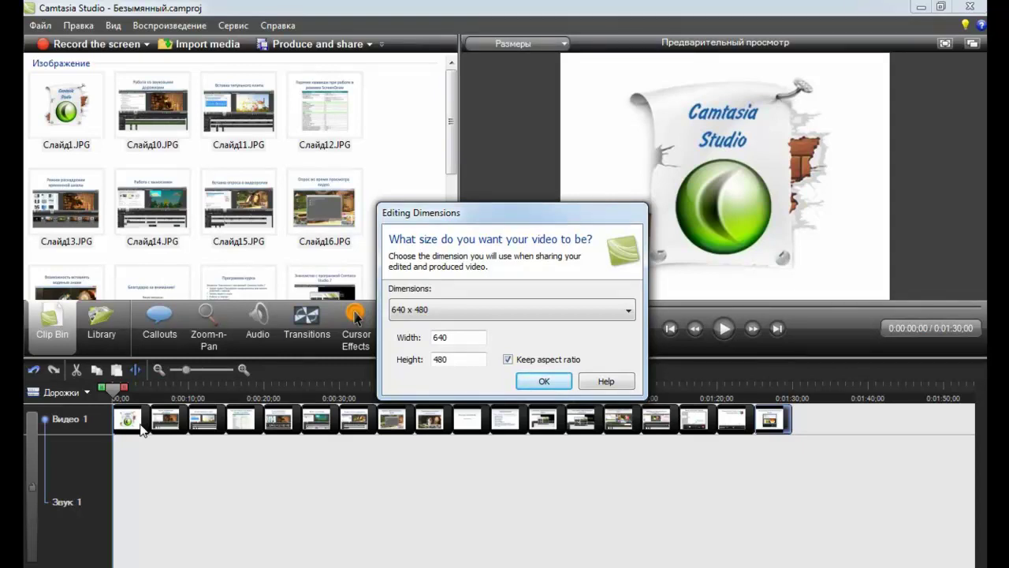
Step: Set the video's editing dimensions to 1280 x 720 and preview the opening slides
{"action": "left_click", "coordinate": [630, 312]}
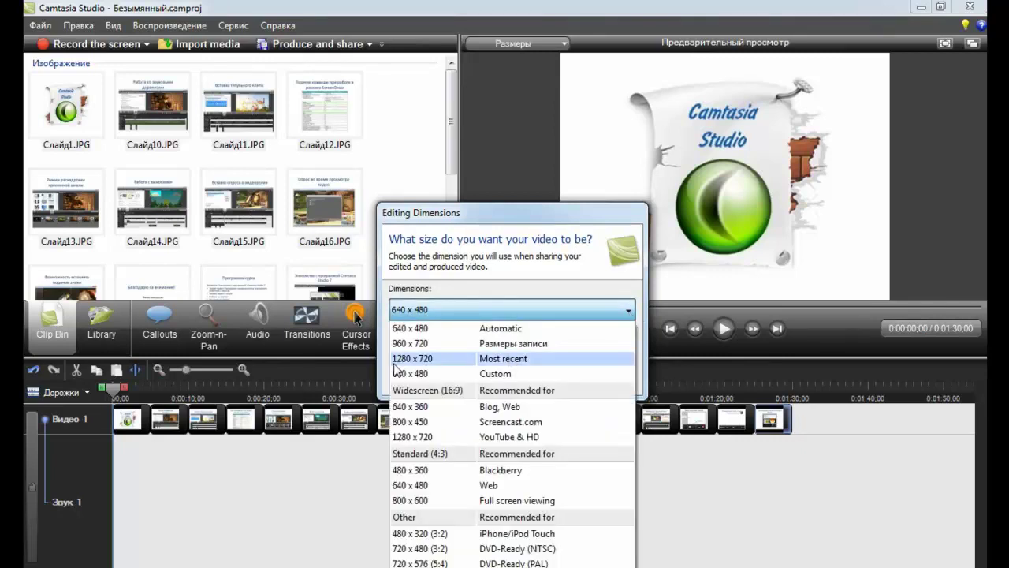
{"action": "left_click", "coordinate": [495, 363]}
{"action": "left_click", "coordinate": [544, 381]}
{"action": "left_click", "coordinate": [724, 329]}
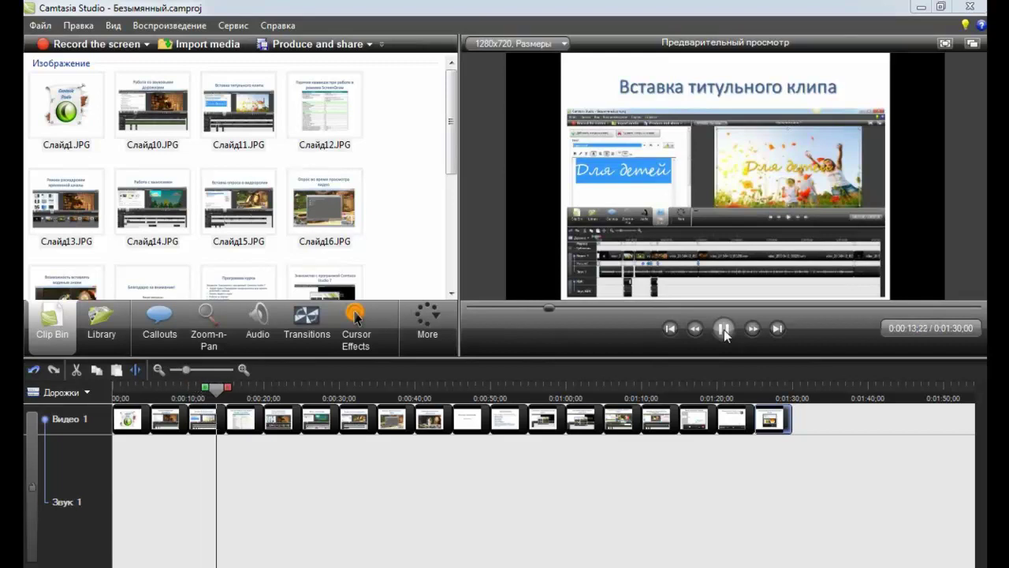
{"action": "left_click", "coordinate": [723, 330]}
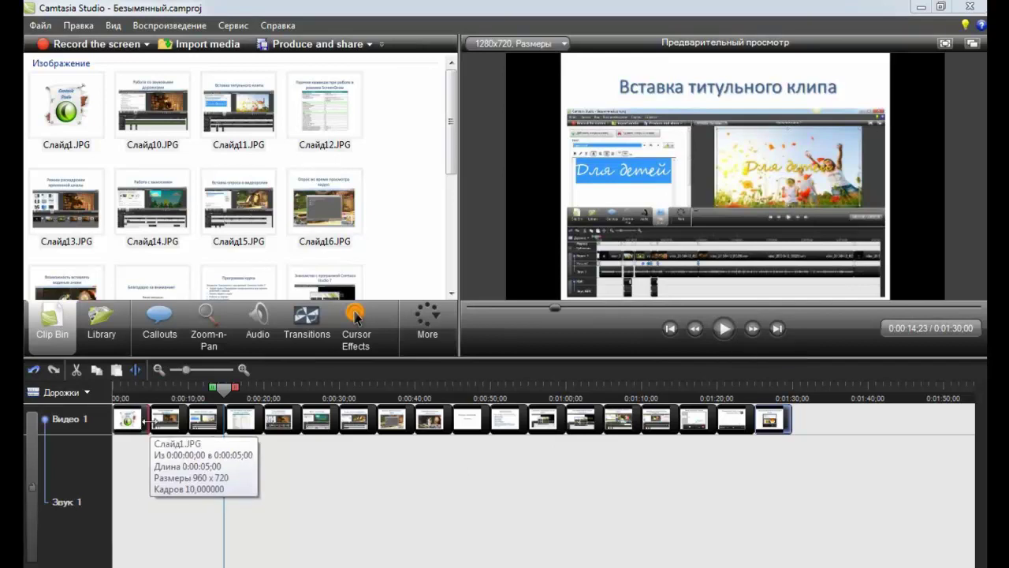
Step: Add the Кручение transition between the first two slides, preview it, and return the playhead to the start
{"action": "left_click", "coordinate": [308, 319]}
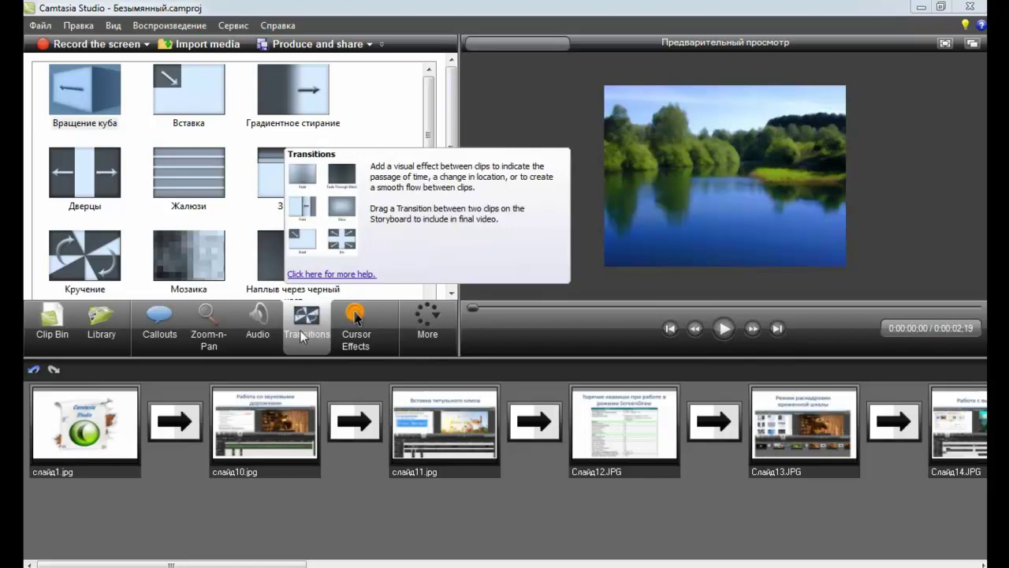
{"action": "left_click_drag", "start_coordinate": [75, 257], "coordinate": [172, 420]}
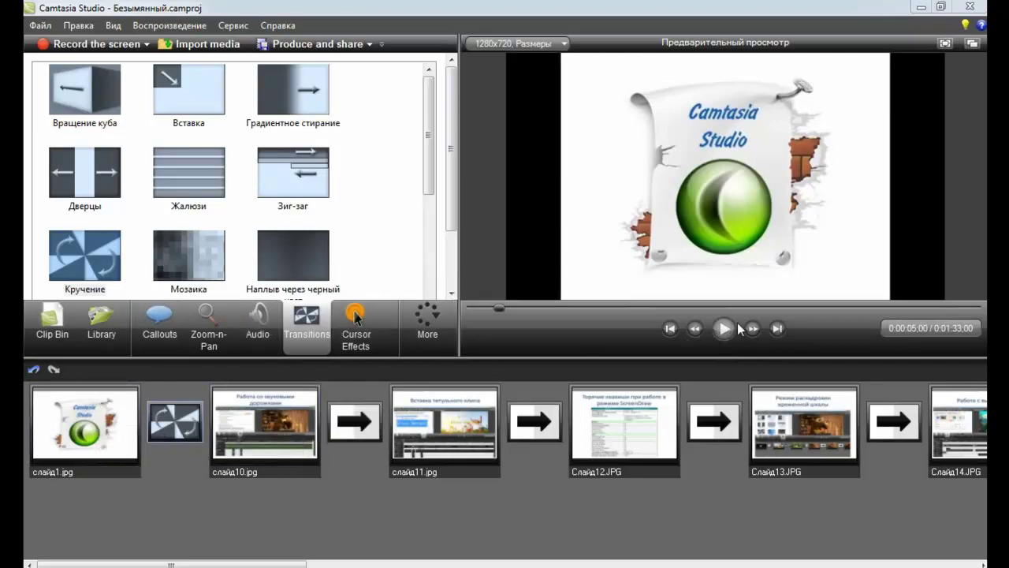
{"action": "left_click_drag", "start_coordinate": [500, 308], "coordinate": [478, 309]}
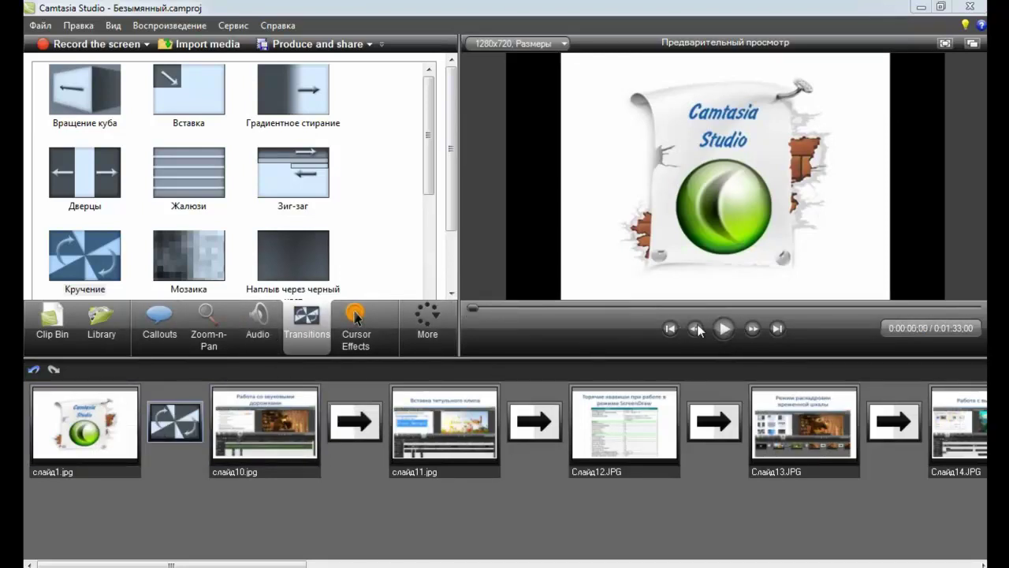
{"action": "left_click", "coordinate": [724, 328]}
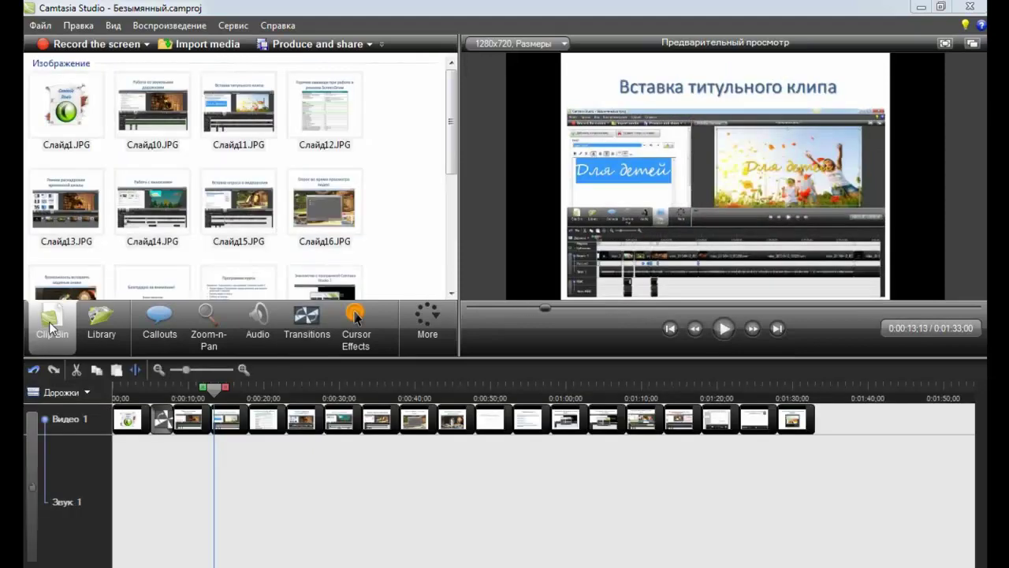
{"action": "left_click_drag", "start_coordinate": [214, 387], "coordinate": [113, 386]}
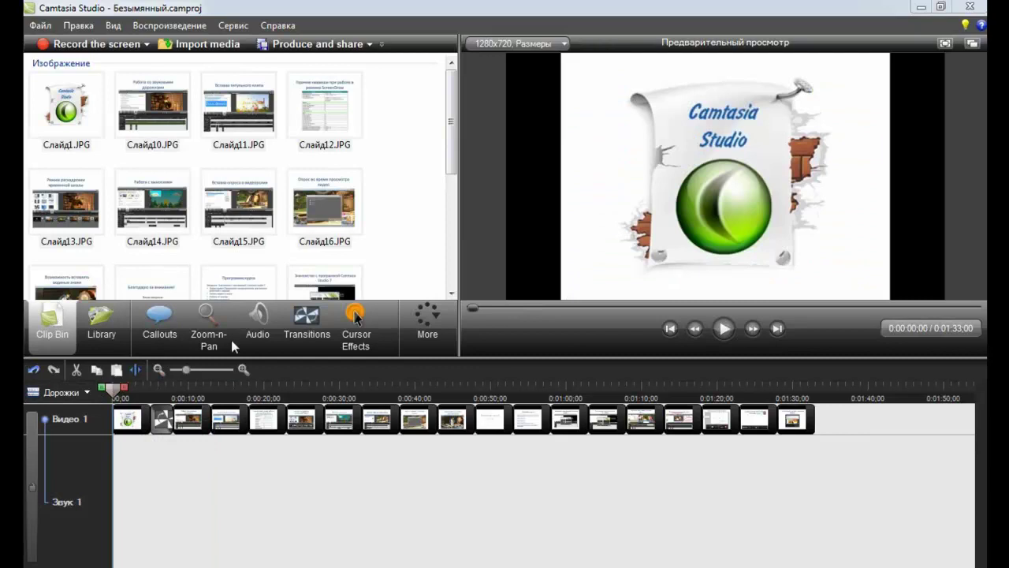
Step: View the title clip options and the film production wizard, closing the wizard without producing the video
{"action": "left_click", "coordinate": [434, 323]}
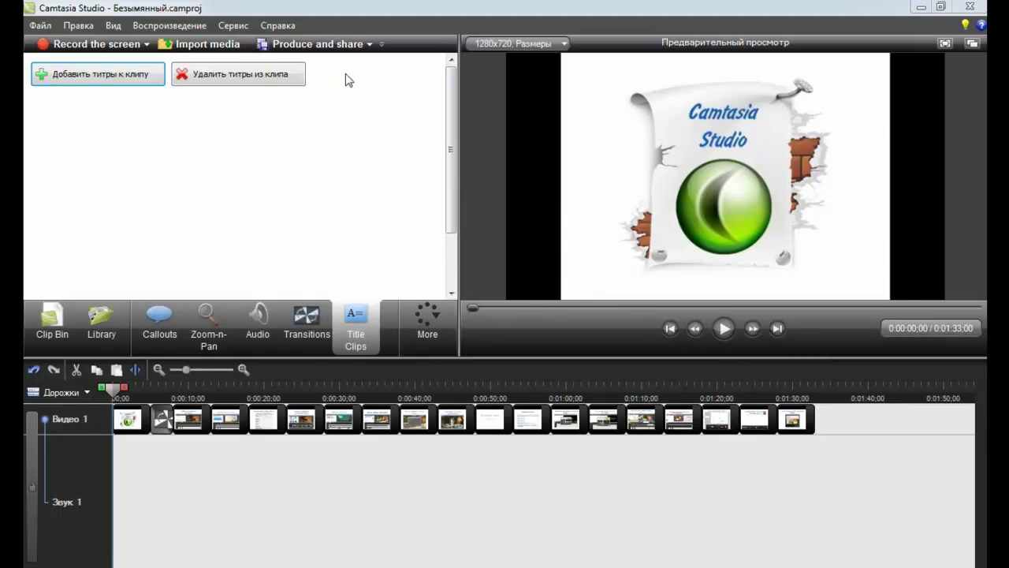
{"action": "left_click", "coordinate": [334, 45]}
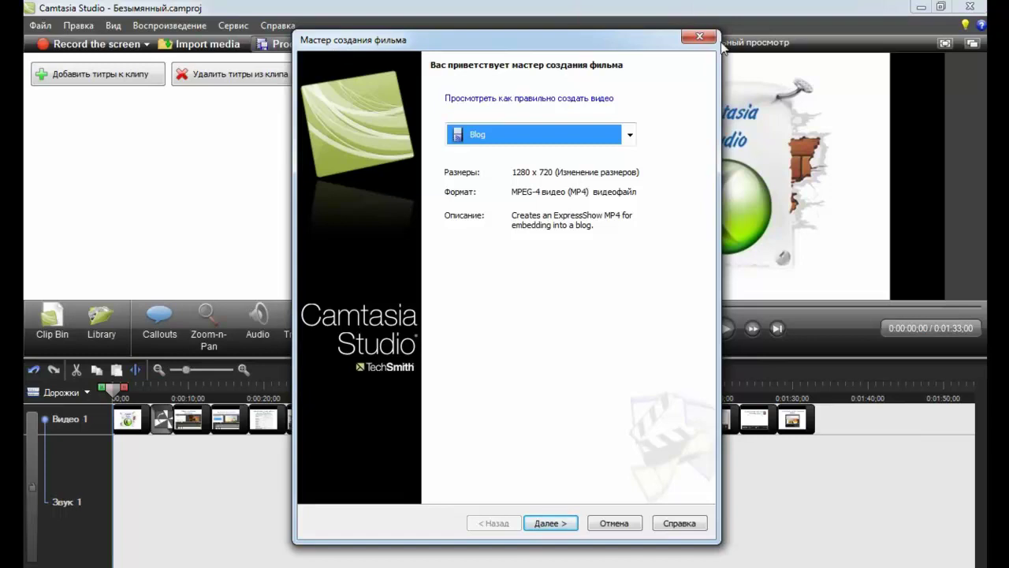
{"action": "left_click", "coordinate": [700, 38]}
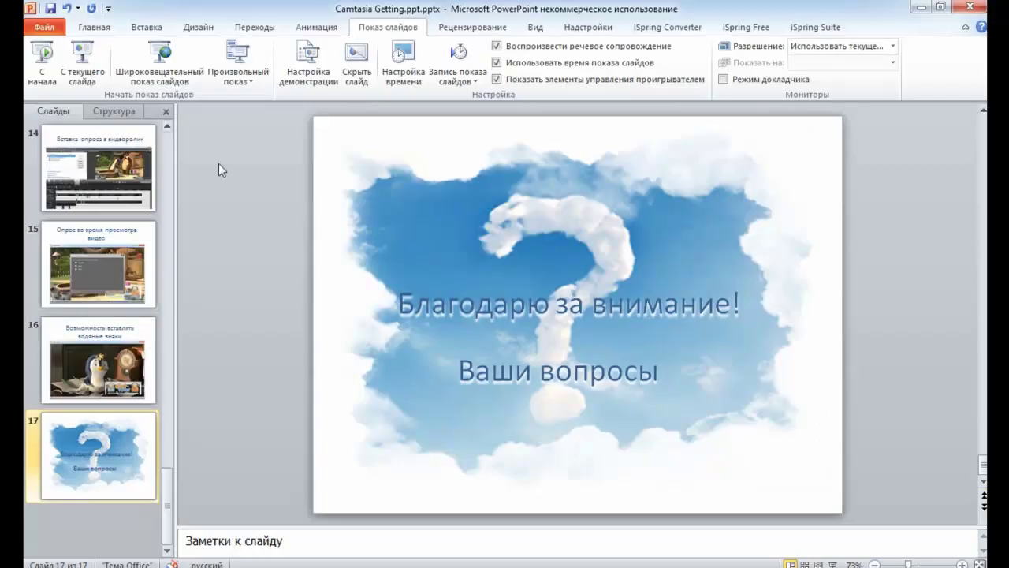
Step: Switch to PowerPoint and bring up the add-in tools for recording the presentation
{"action": "left_click", "coordinate": [601, 28]}
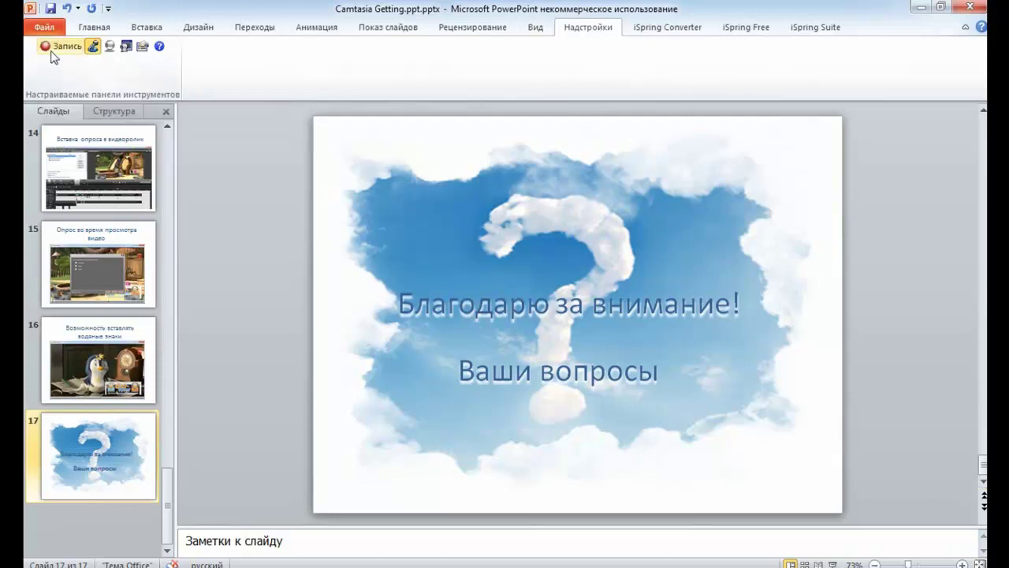
{"action": "left_click", "coordinate": [93, 51]}
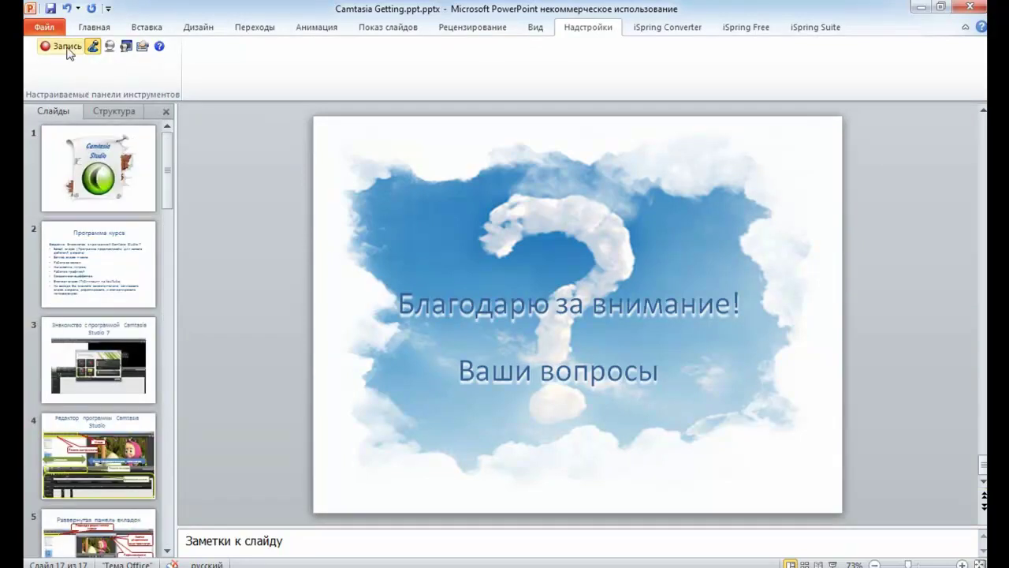